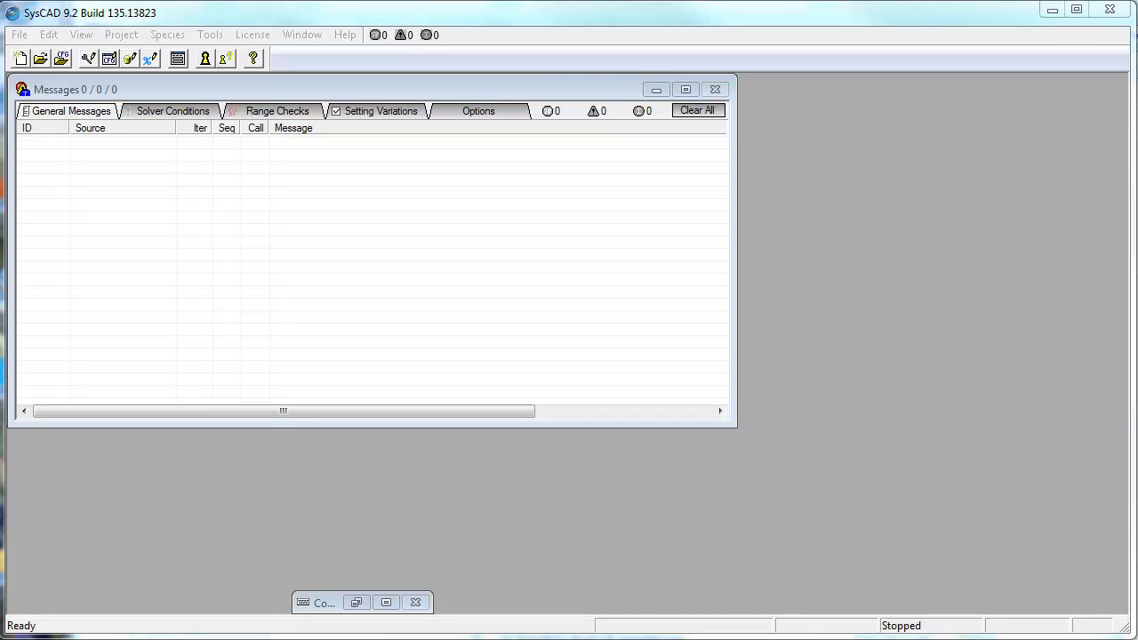
# Step: Open the Edit menu holding the project settings and configuration commands
pyautogui.click(52, 36)
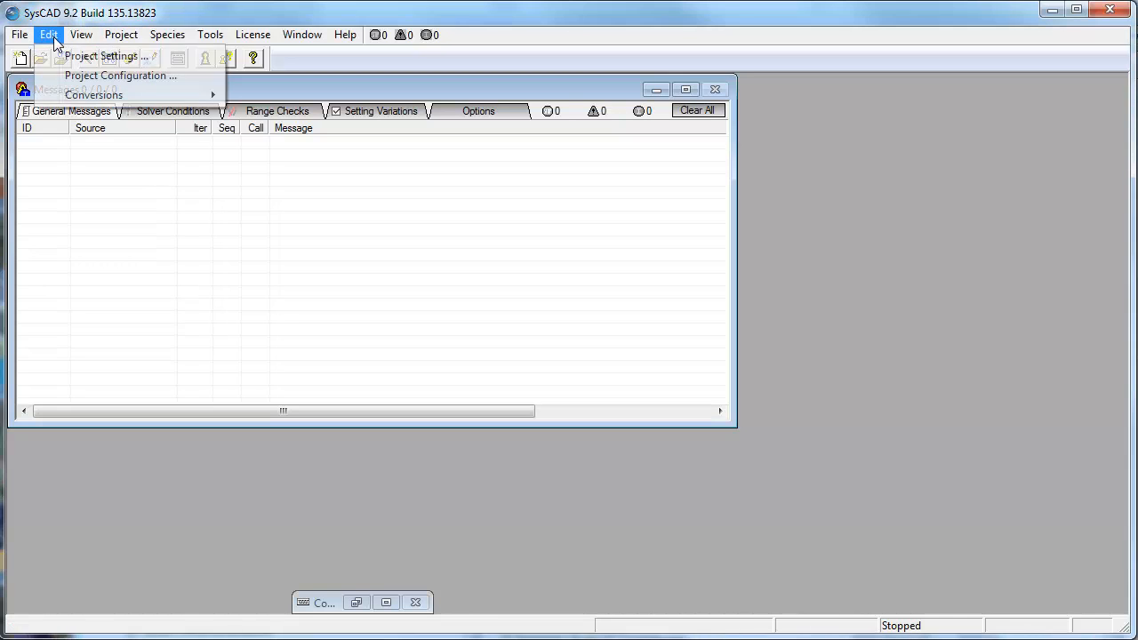
# Step: Start editing the SysCAD Tutorial configuration from the Project Configuration list
pyautogui.click(188, 76)
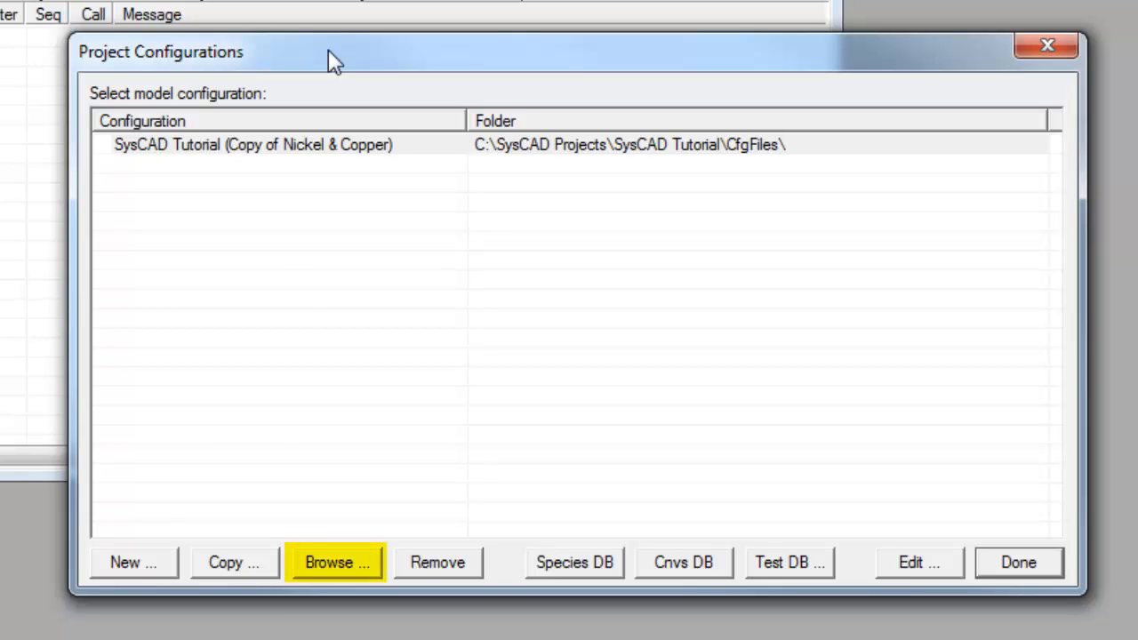
pyautogui.click(830, 151)
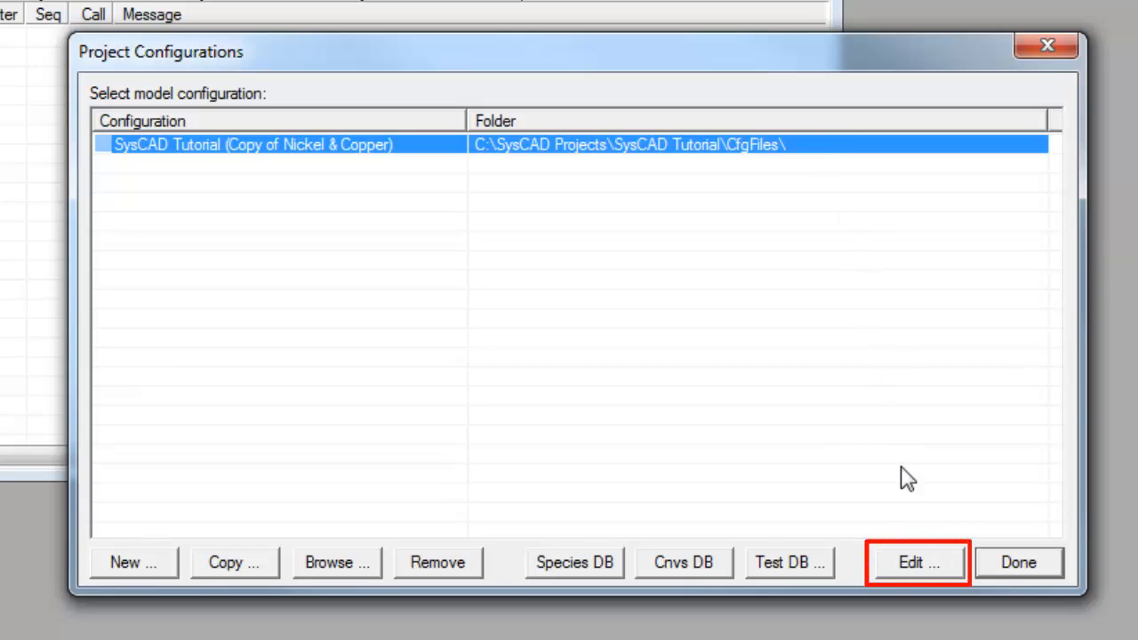
pyautogui.click(950, 569)
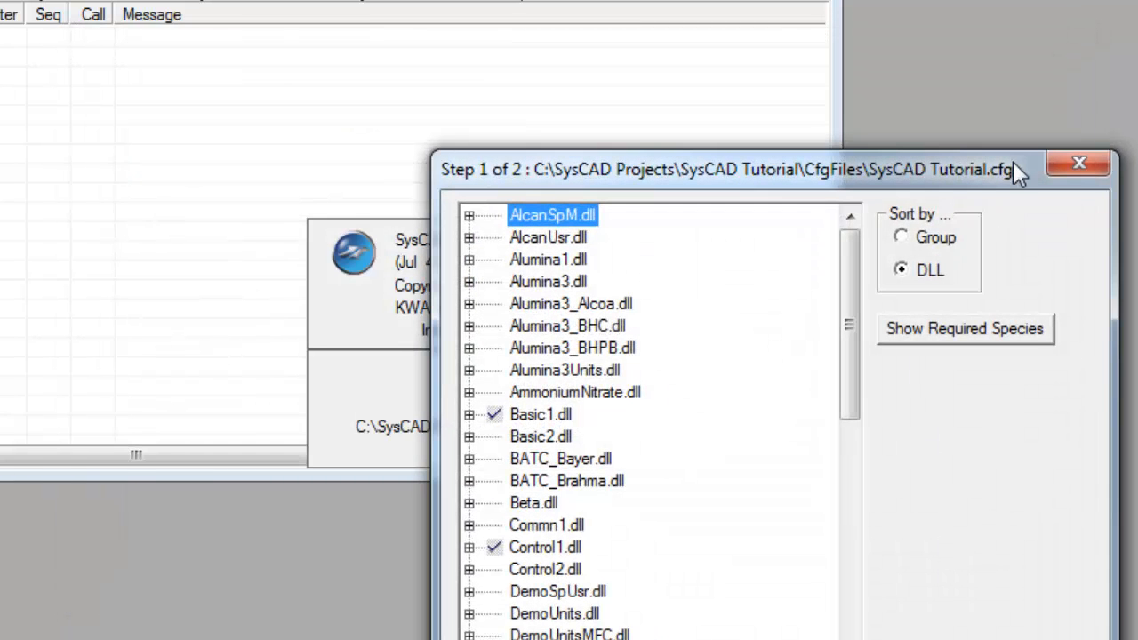
# Step: Move the Step 1 of 2 DLL window higher and advance to the Step 2 species list
pyautogui.moveTo(1014, 163); pyautogui.dragTo(918, 13)
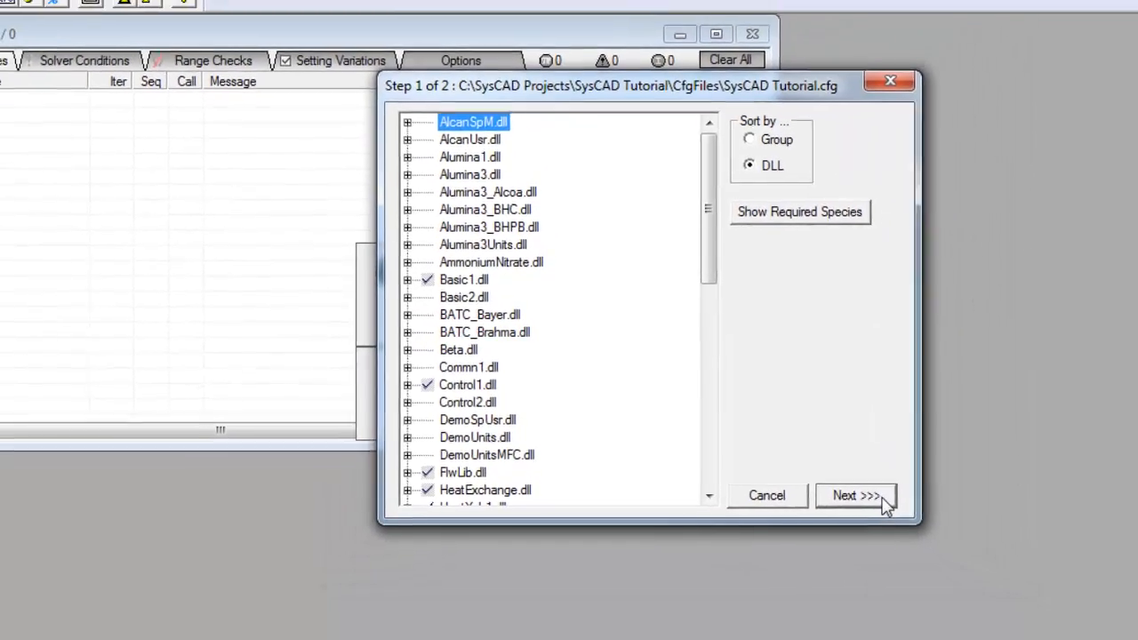
pyautogui.click(912, 511)
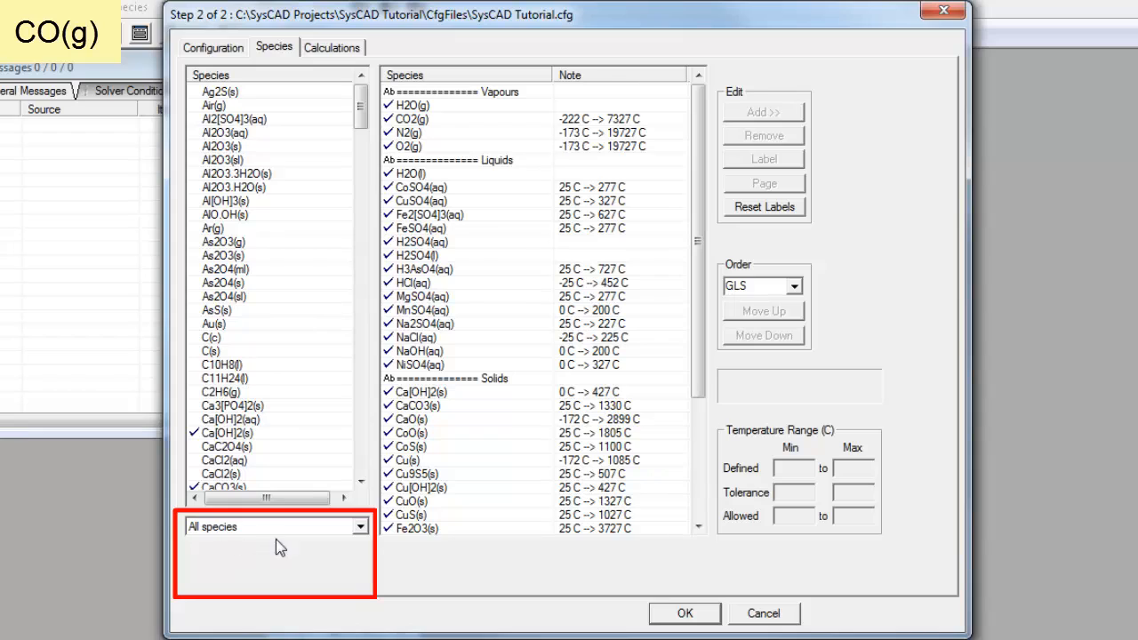
# Step: Add CO(g) from the vapours-only list and check its 0 C to 2727 C range
pyautogui.click(360, 528)
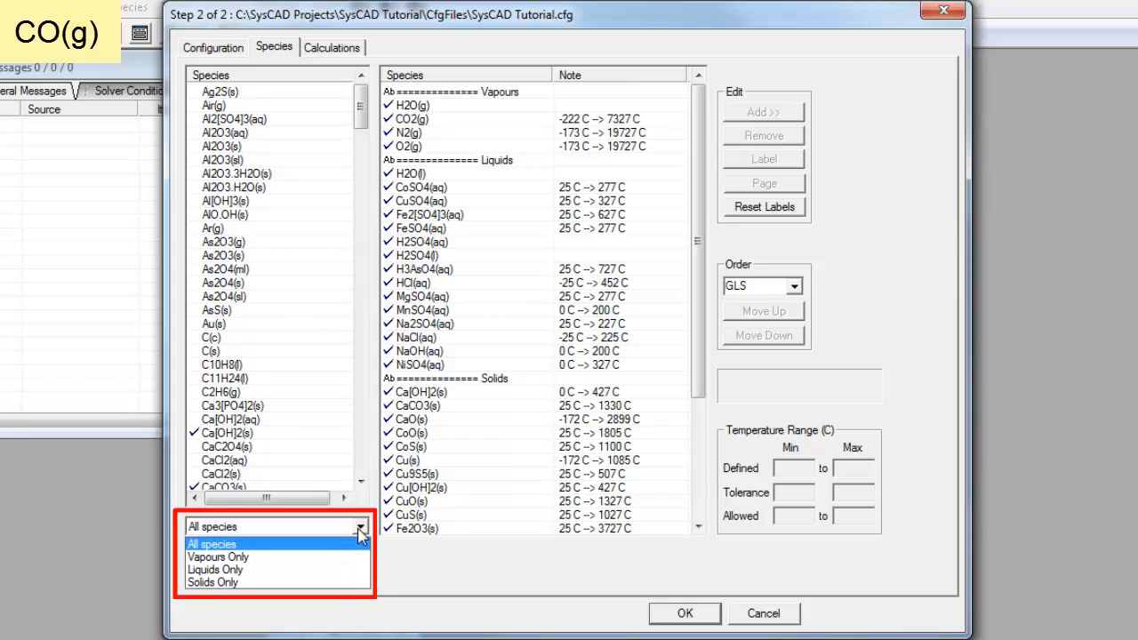
pyautogui.click(319, 557)
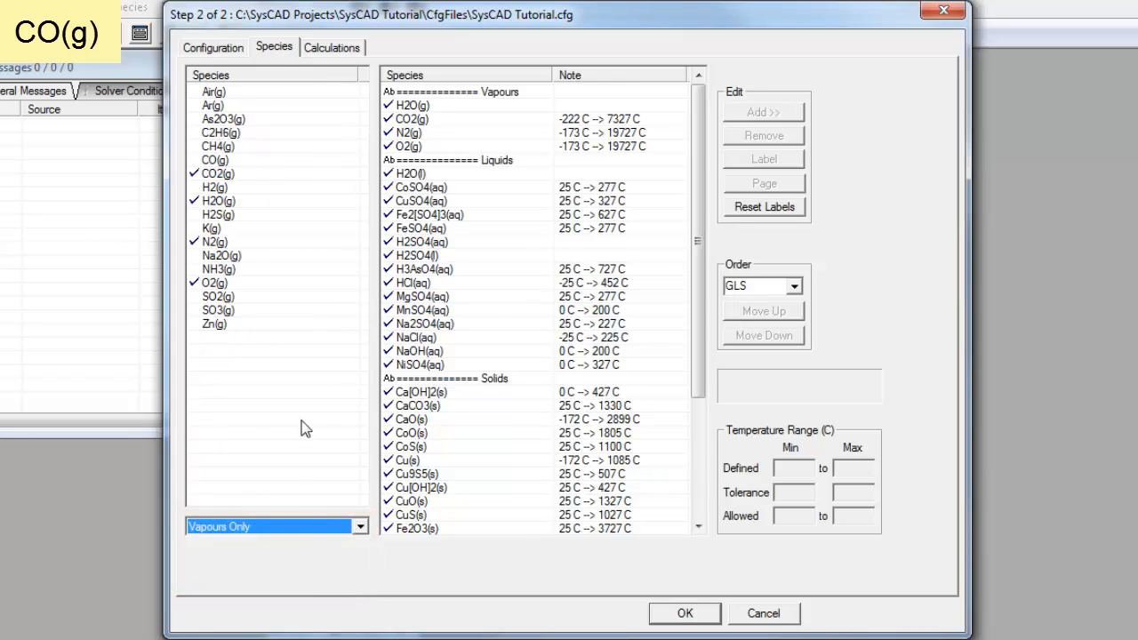
pyautogui.click(220, 161)
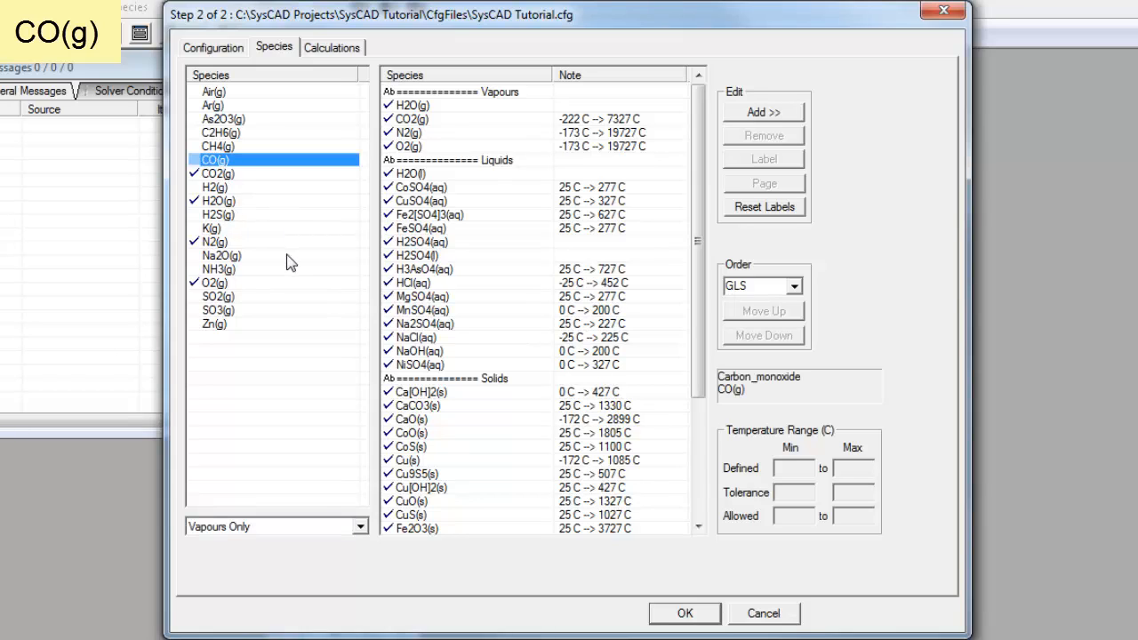
pyautogui.click(797, 115)
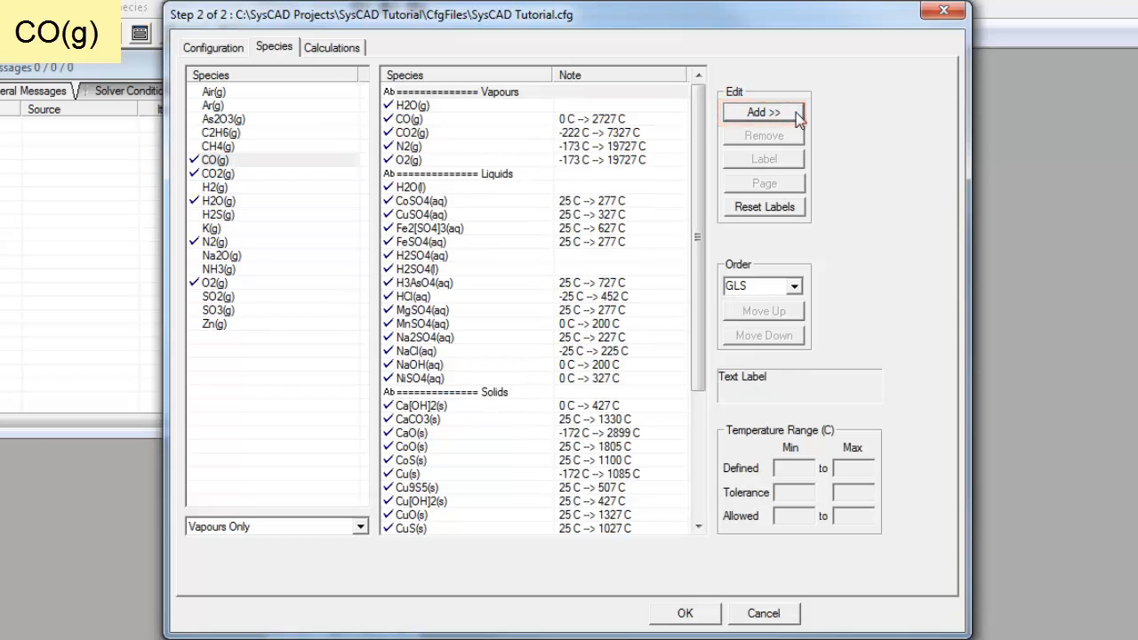
pyautogui.click(638, 119)
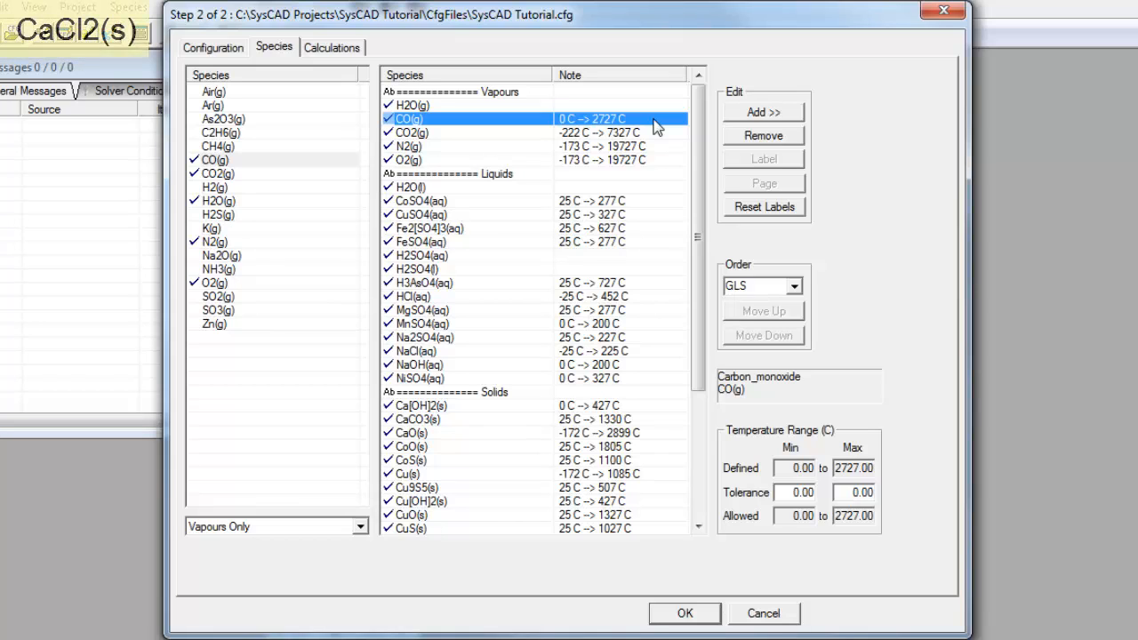
# Step: Add CaCl2(s) from the solids-only list to the project species, then remove it
pyautogui.click(360, 527)
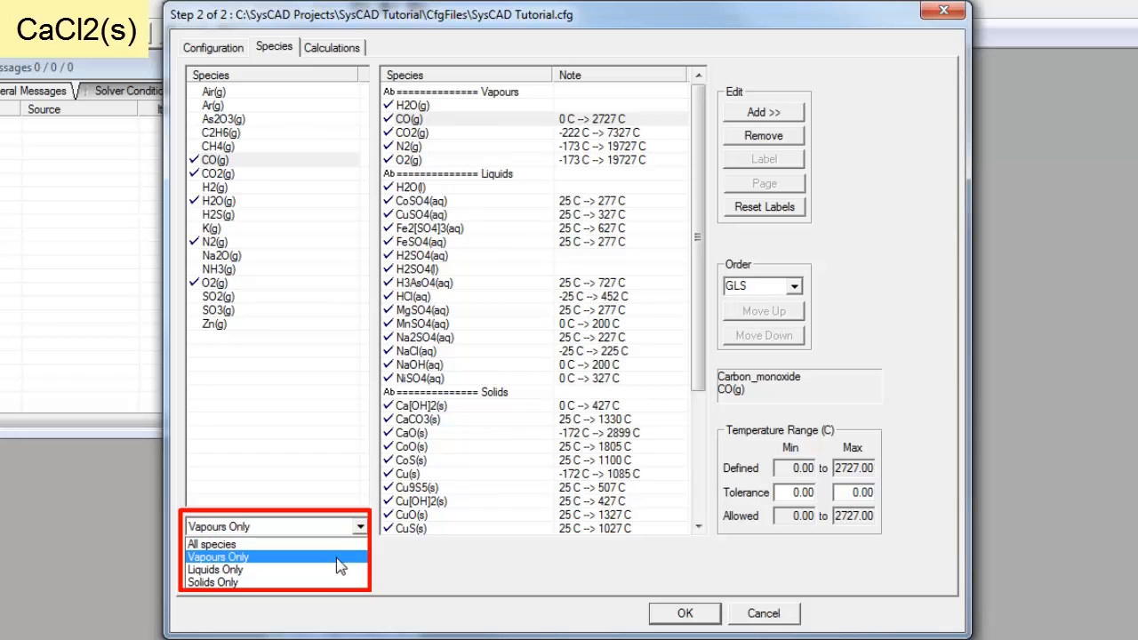
pyautogui.click(329, 583)
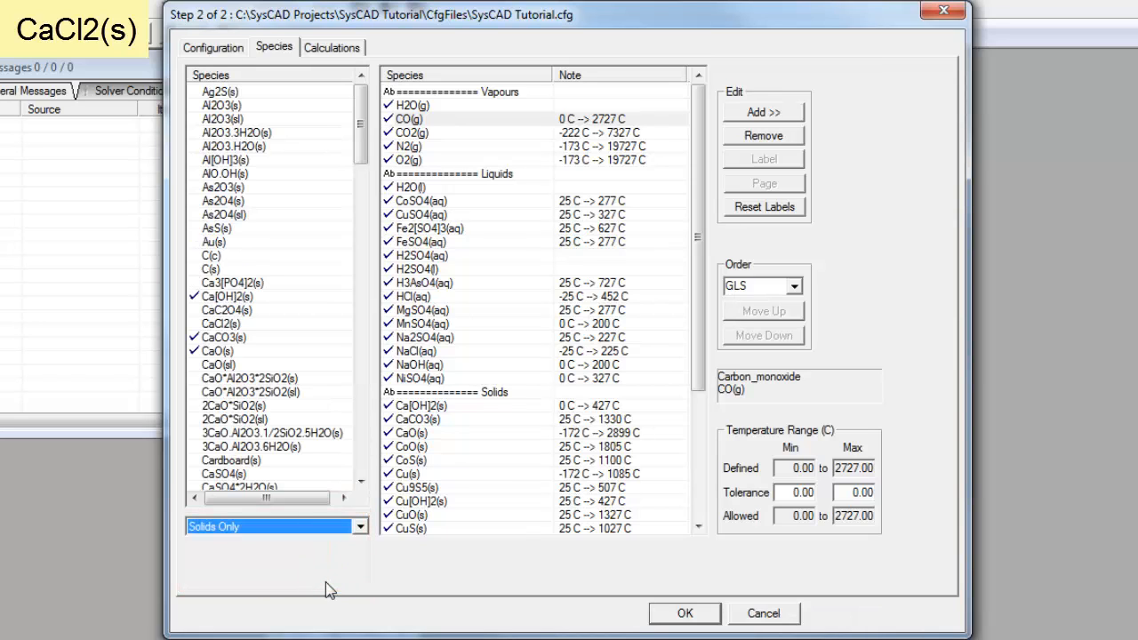
pyautogui.click(241, 326)
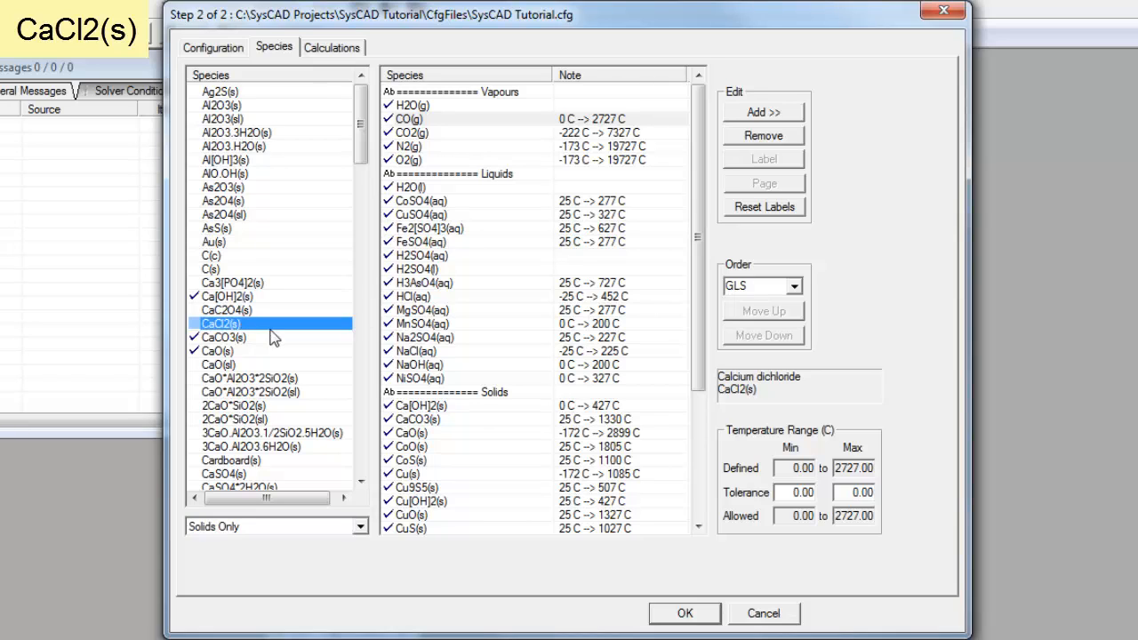
pyautogui.click(763, 113)
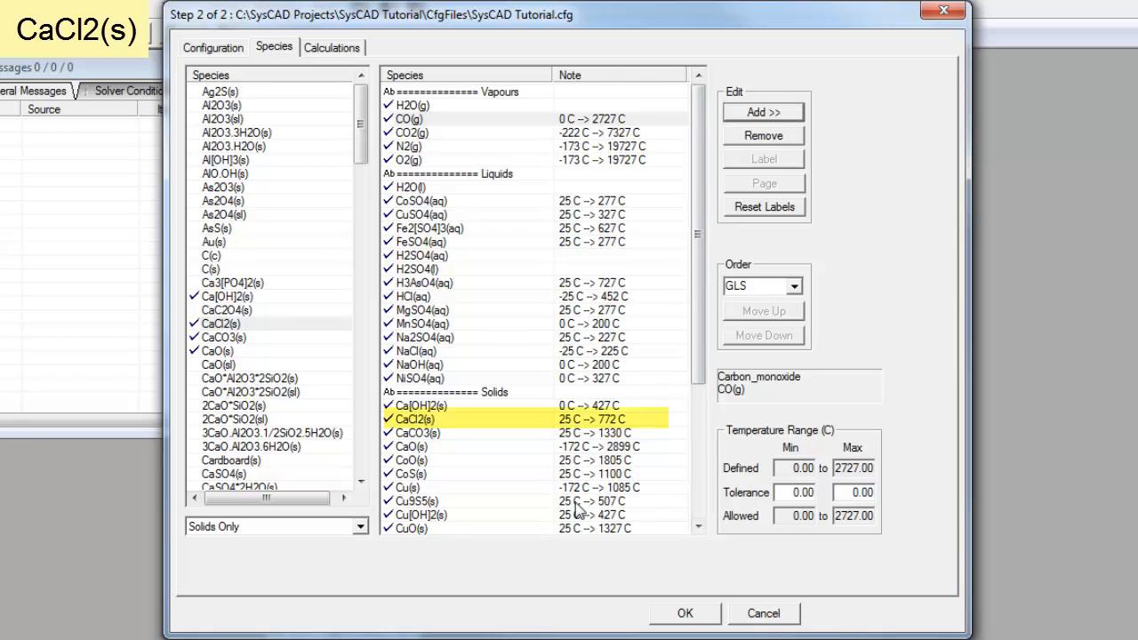
pyautogui.click(559, 422)
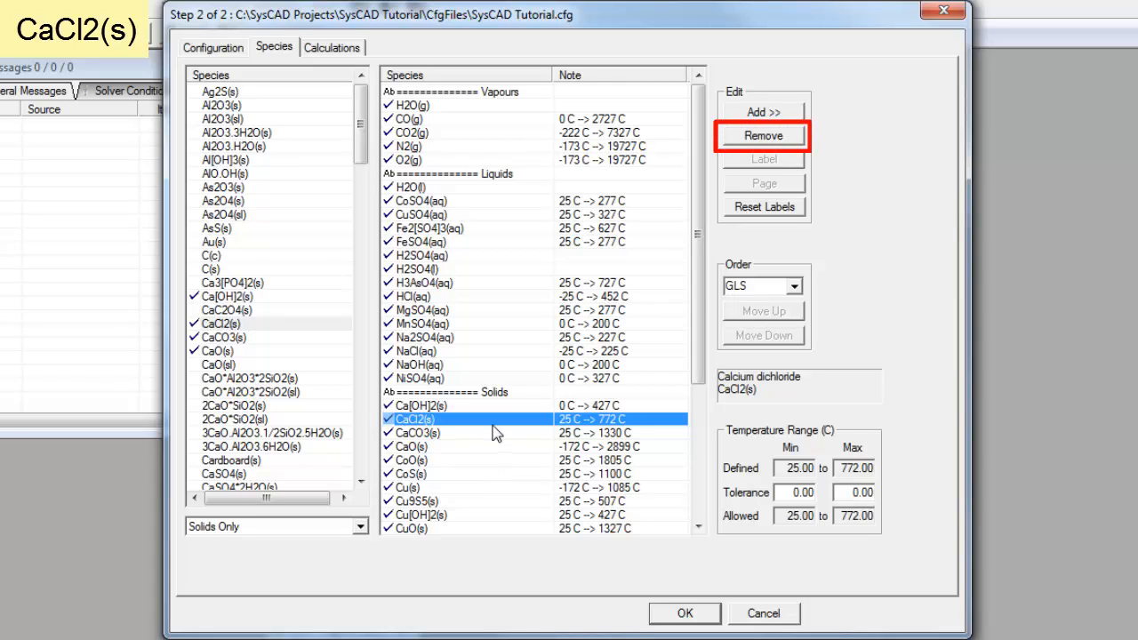
pyautogui.click(791, 138)
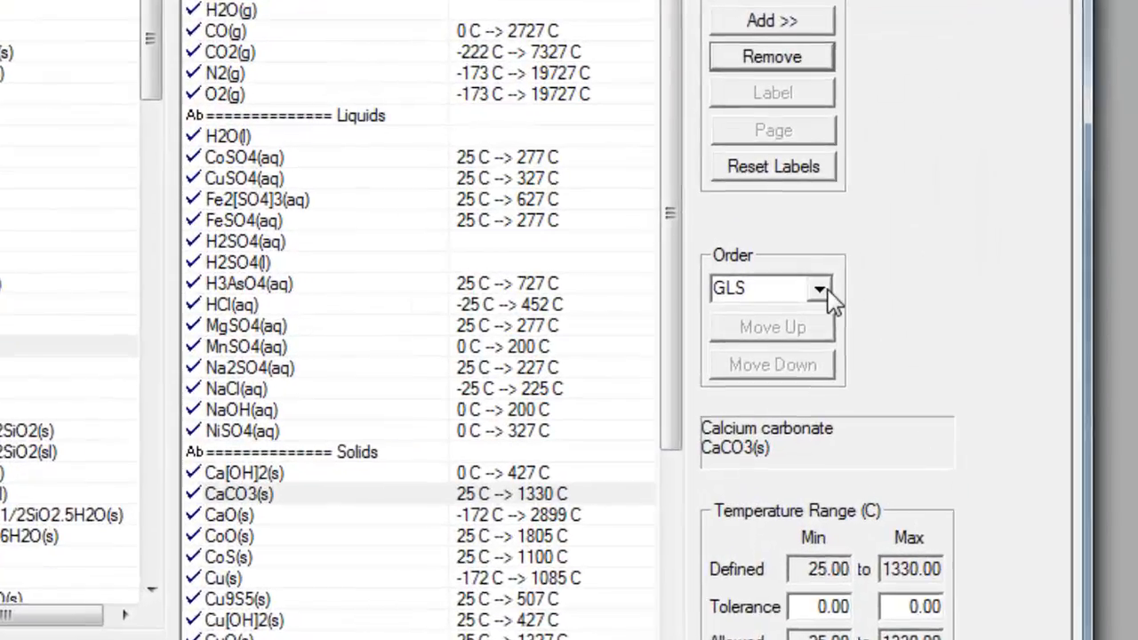
pyautogui.click(793, 287)
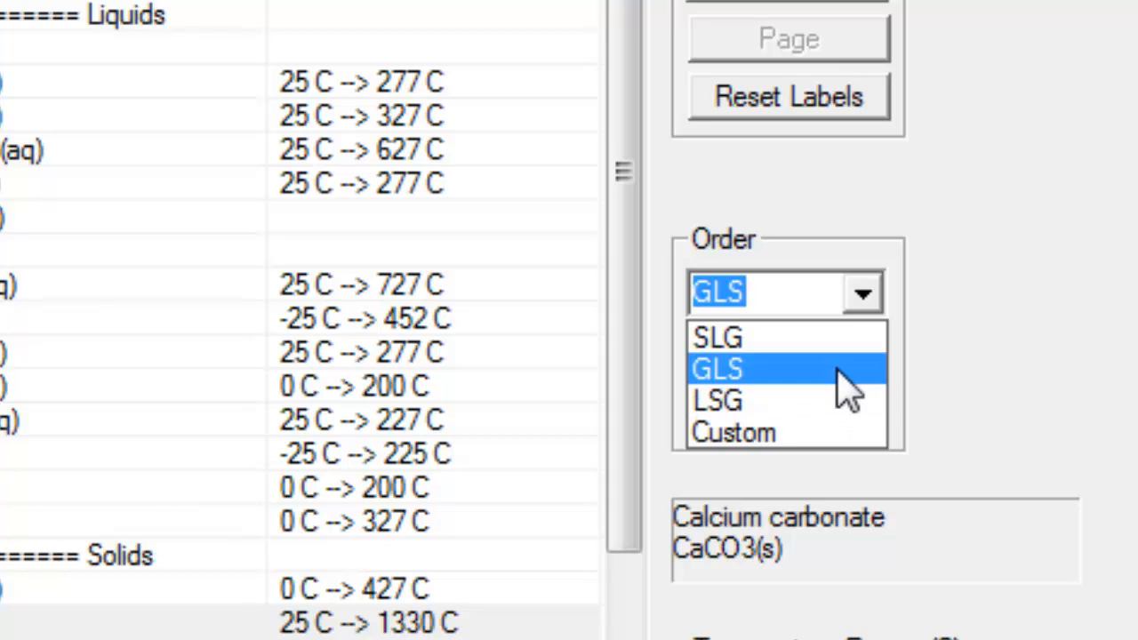
pyautogui.click(779, 340)
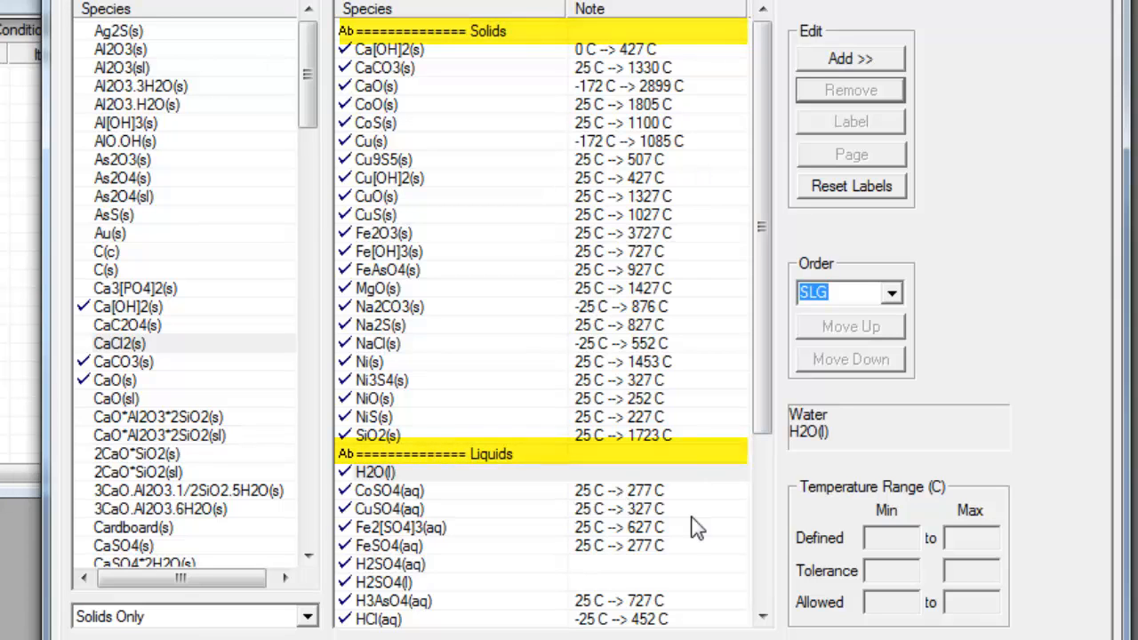
pyautogui.click(760, 594)
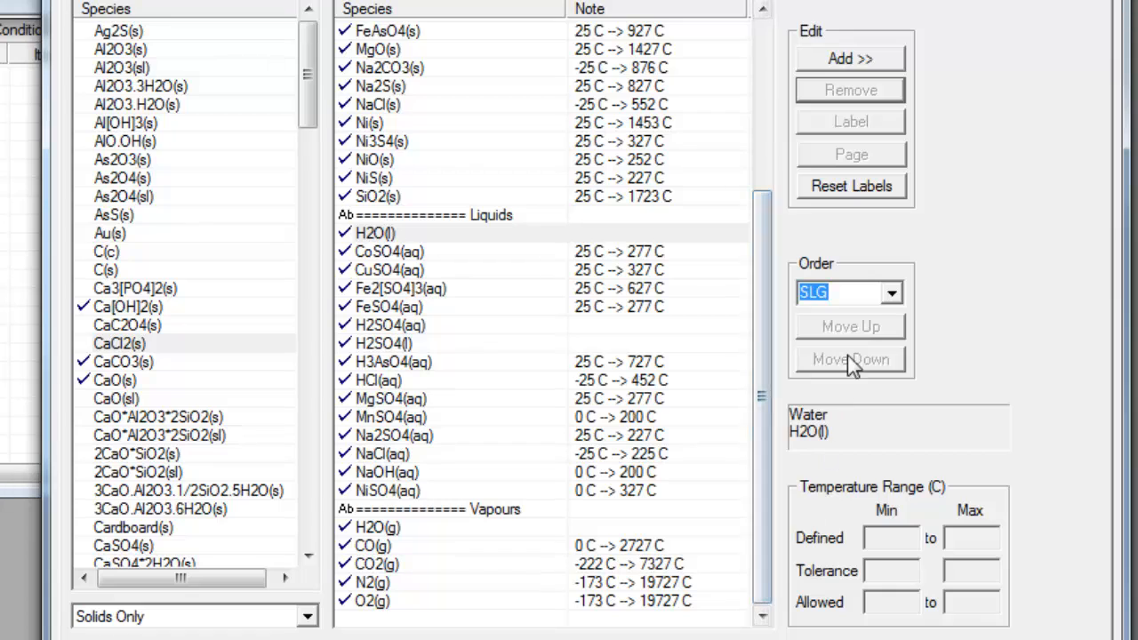
pyautogui.click(891, 296)
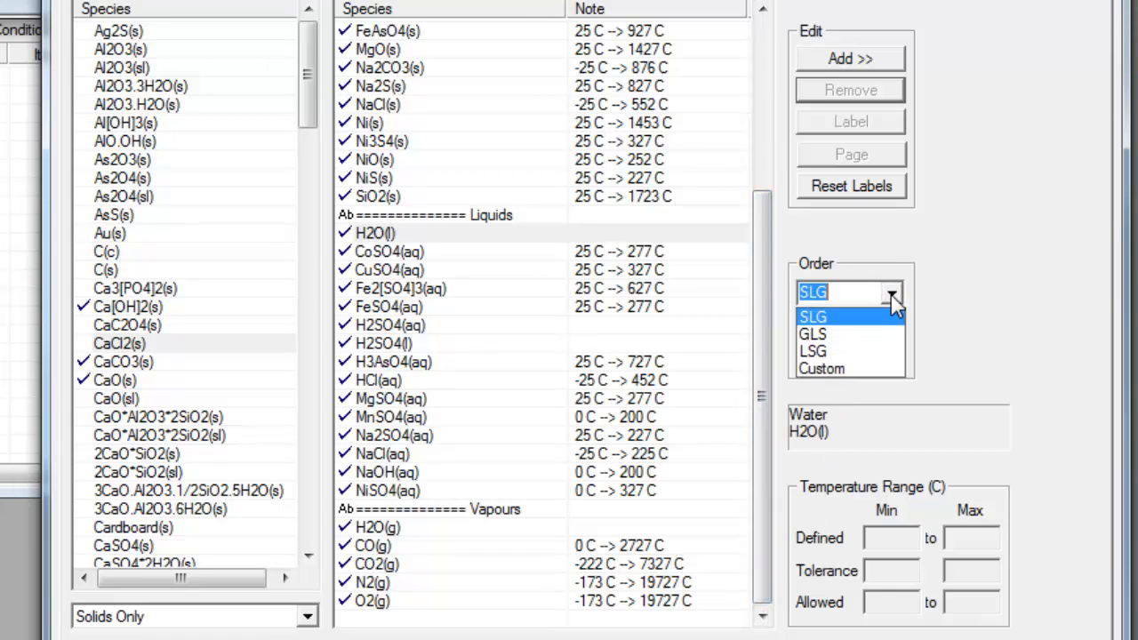
pyautogui.click(878, 369)
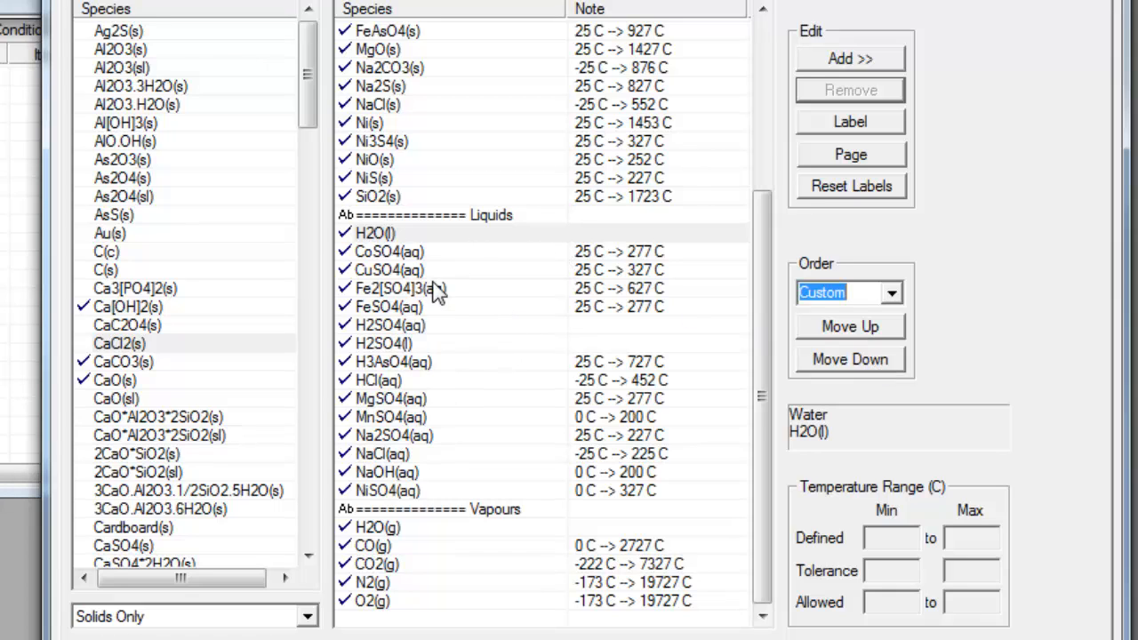
pyautogui.click(412, 236)
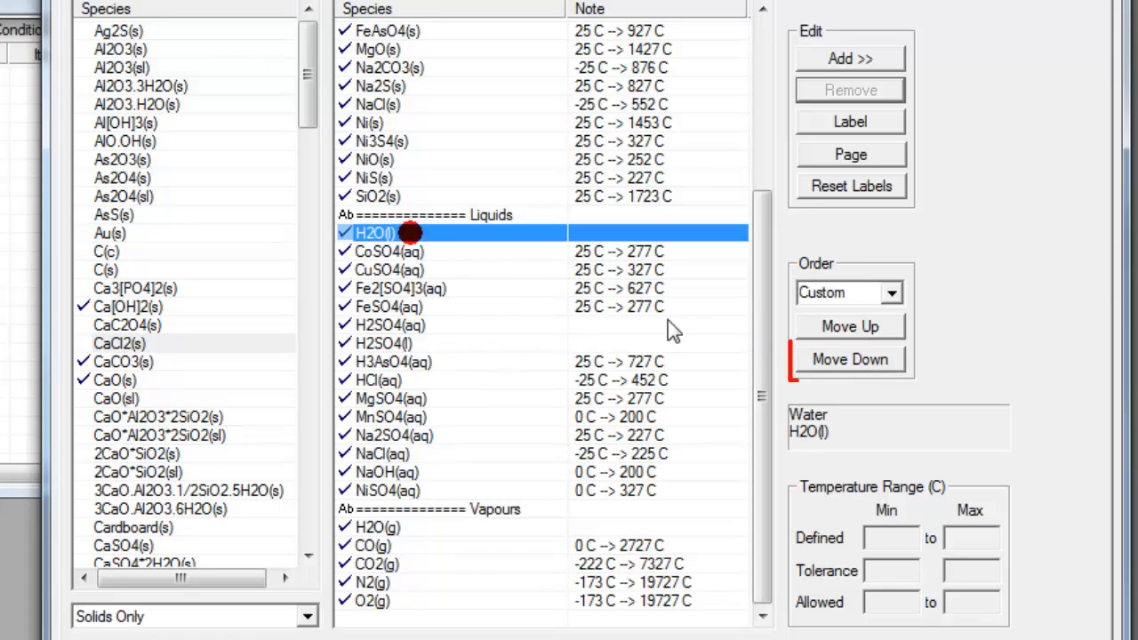
pyautogui.click(864, 364)
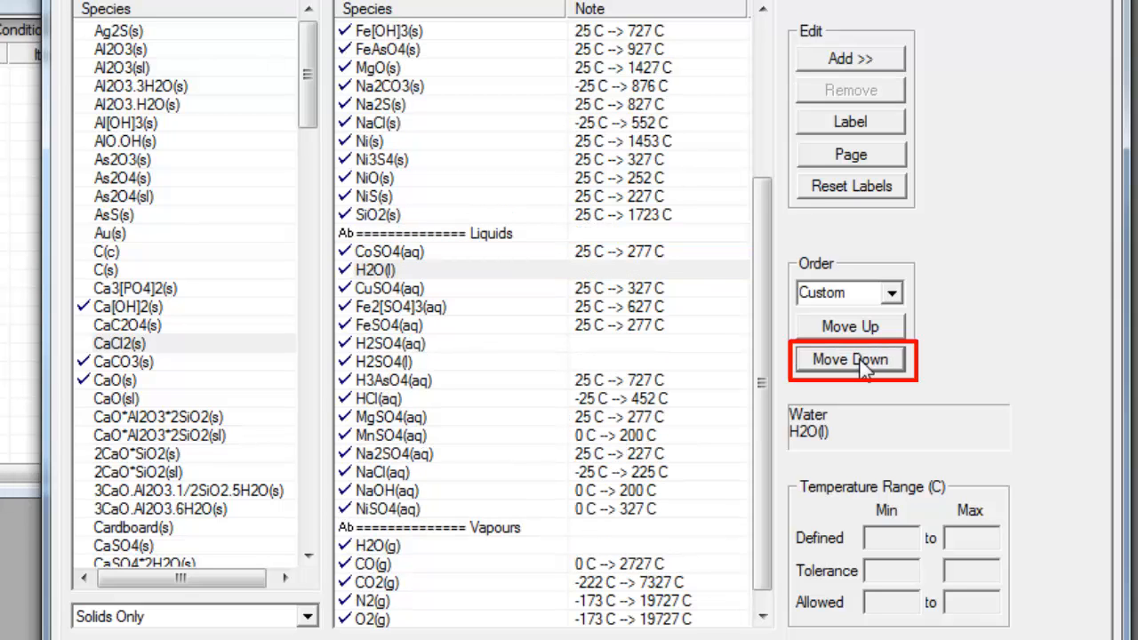
pyautogui.click(864, 365)
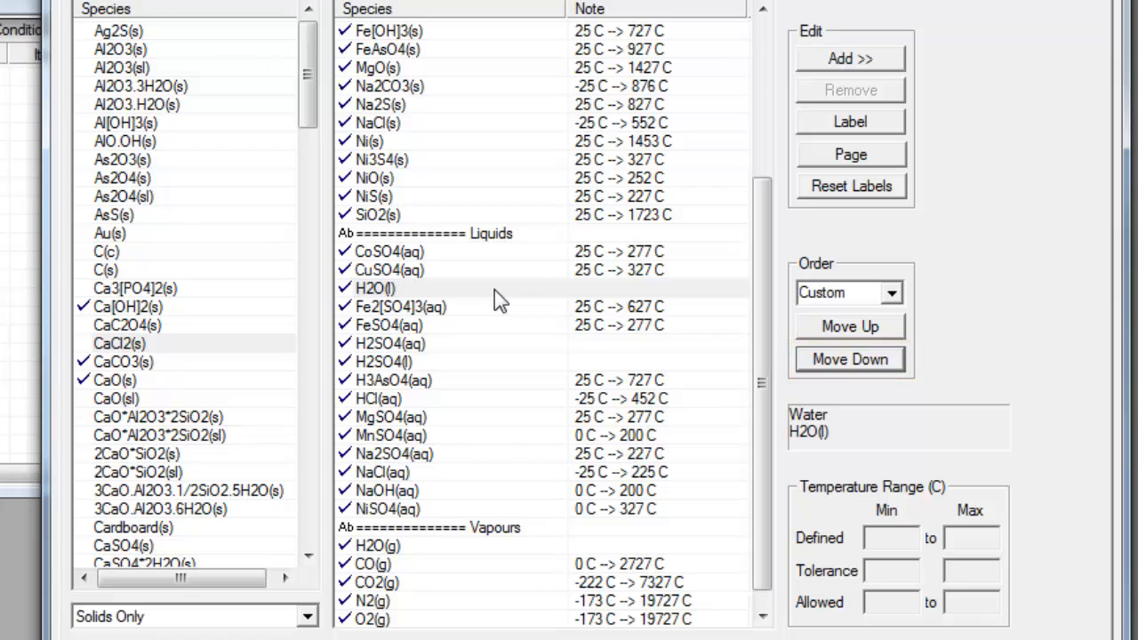
pyautogui.click(892, 293)
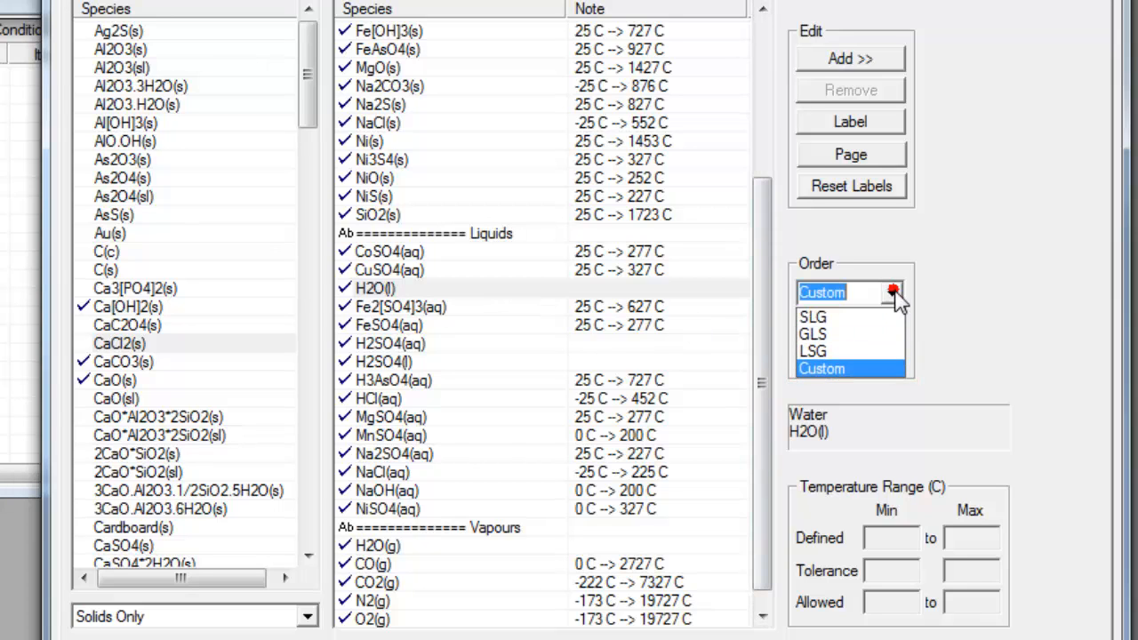
pyautogui.click(858, 331)
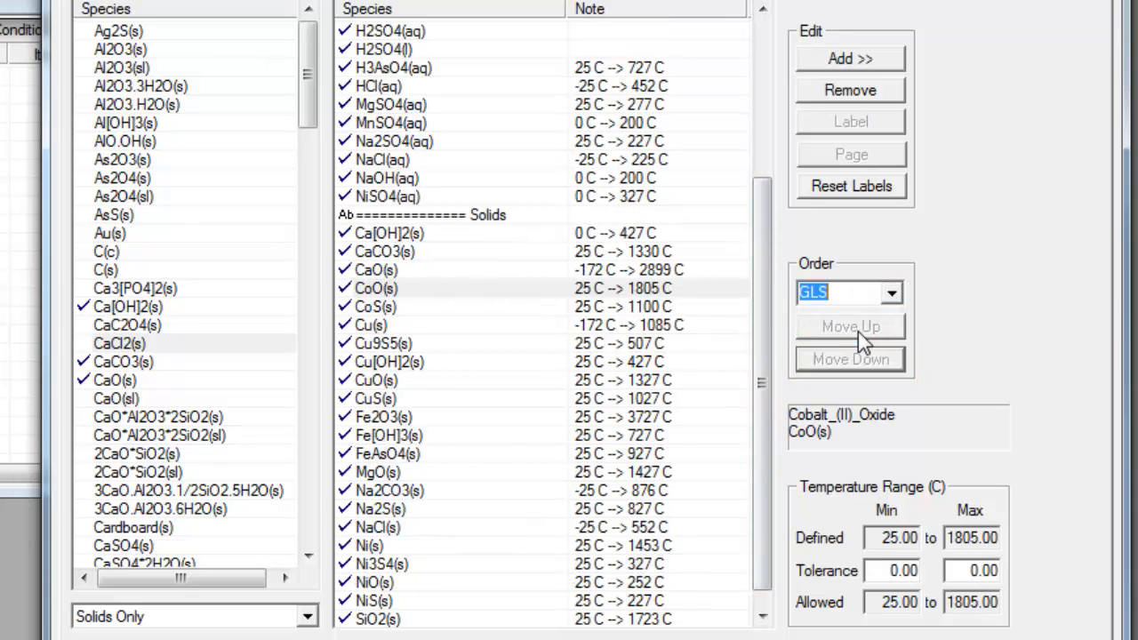
pyautogui.moveTo(773, 335); pyautogui.dragTo(762, 178)
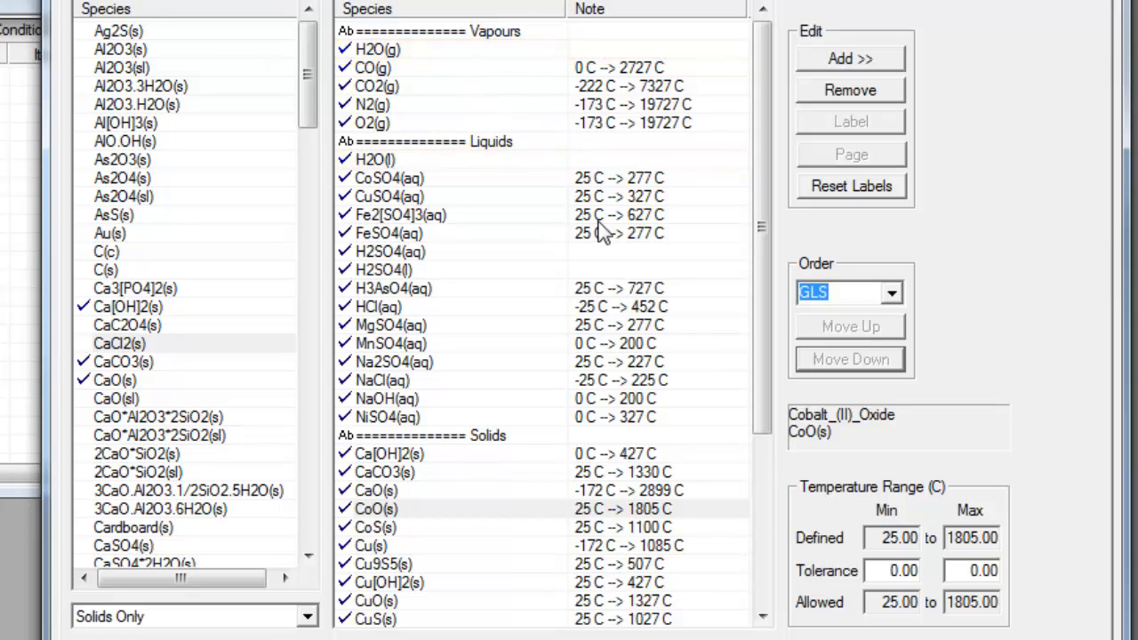
# Step: Give CoSO4(aq) a 20 minimum temperature tolerance, making its range 5 C to 277 C
pyautogui.click(552, 177)
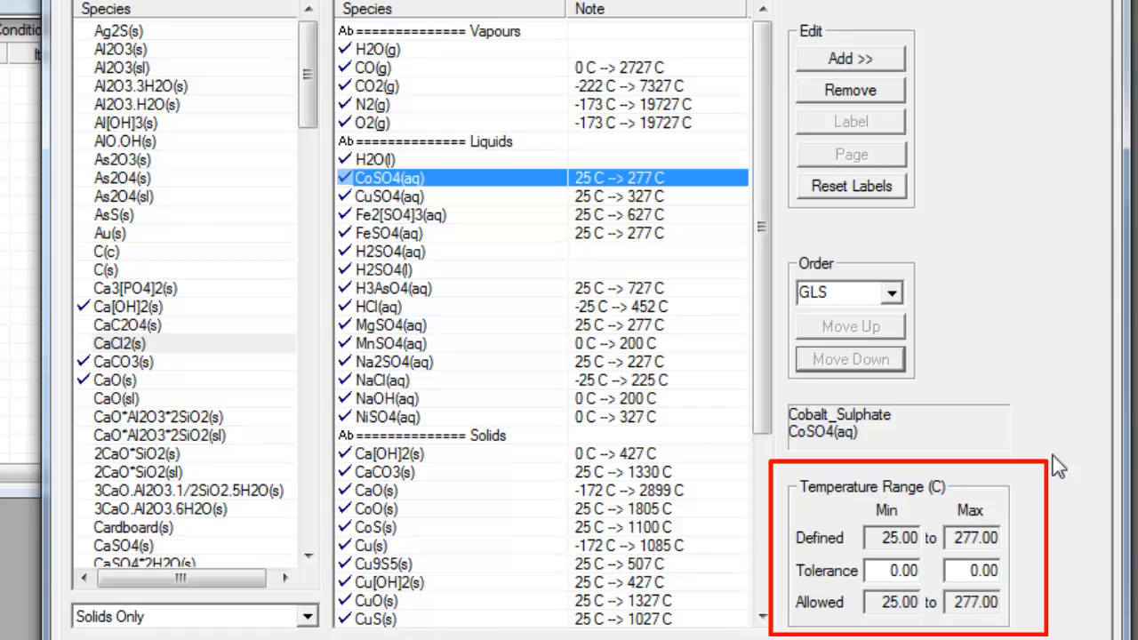
pyautogui.click(896, 578)
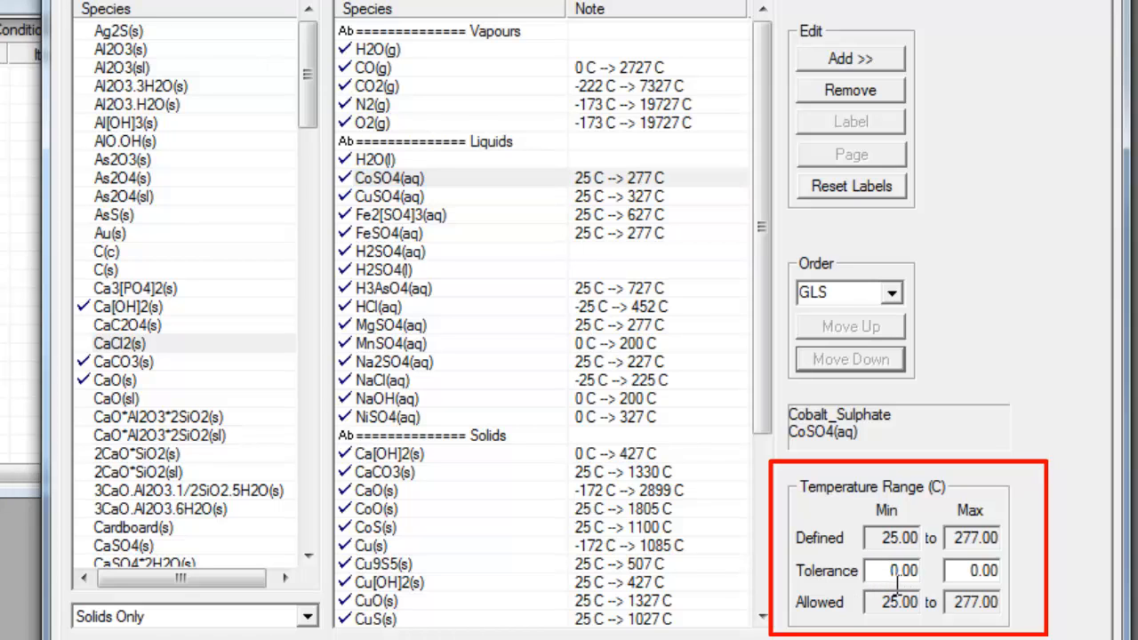
pyautogui.write('2')
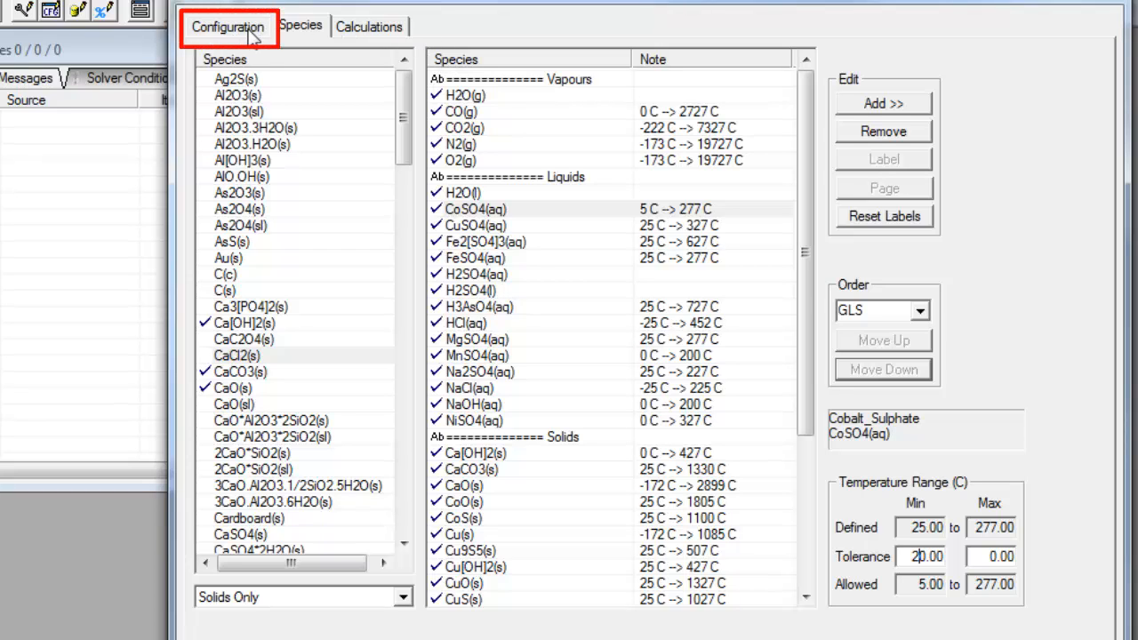
# Step: Review the Configuration tab, return to Species, and accept the edited configuration
pyautogui.click(260, 40)
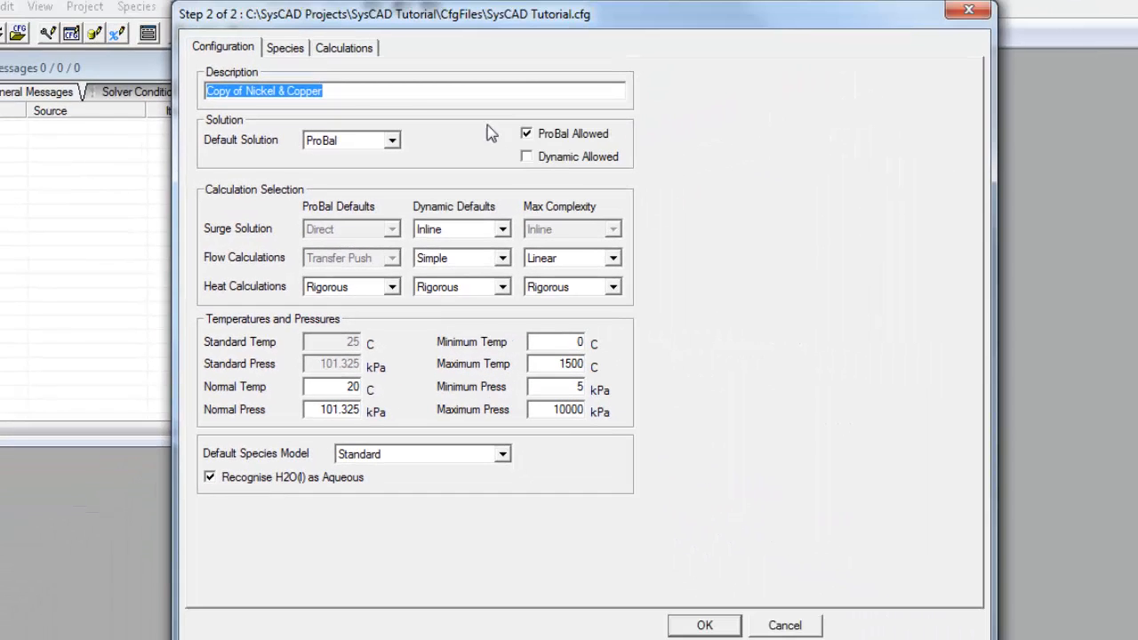
pyautogui.click(293, 49)
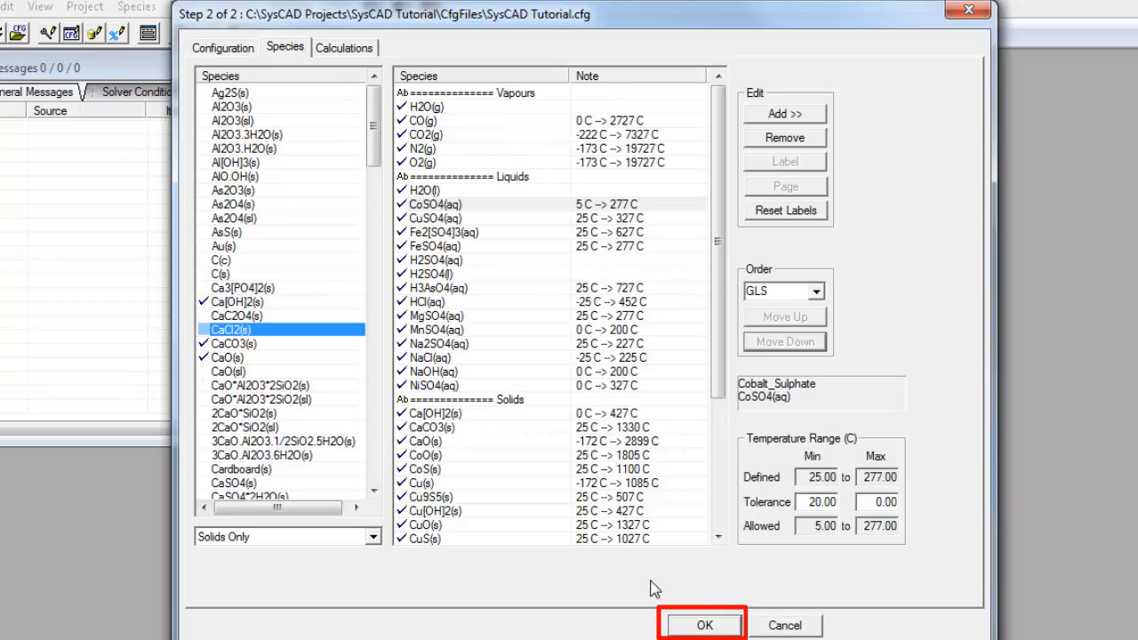
pyautogui.click(705, 626)
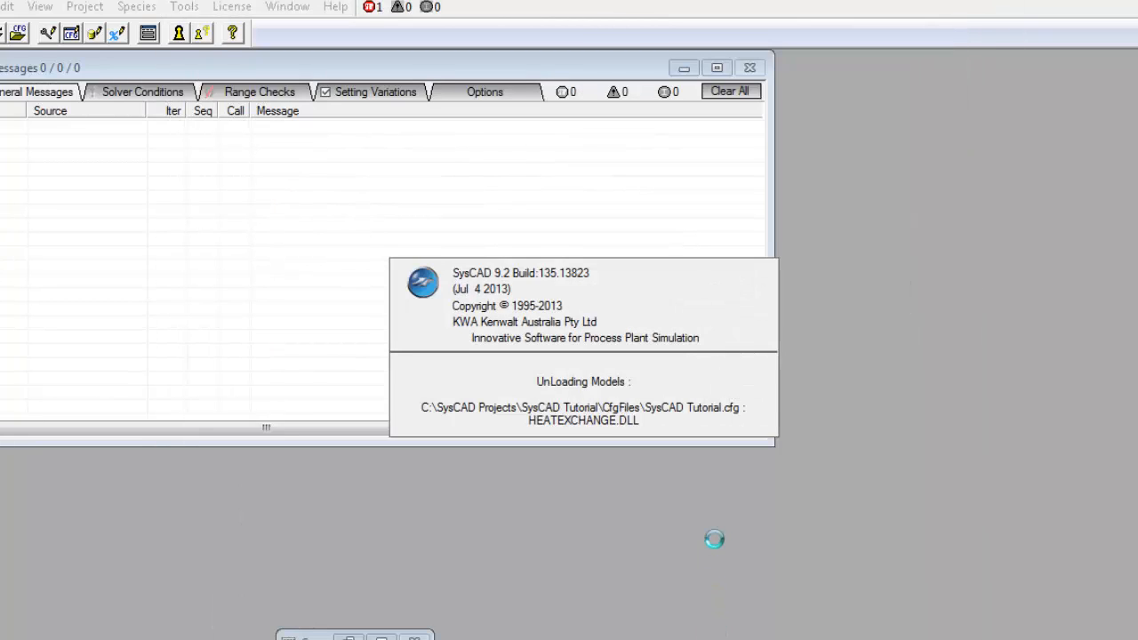